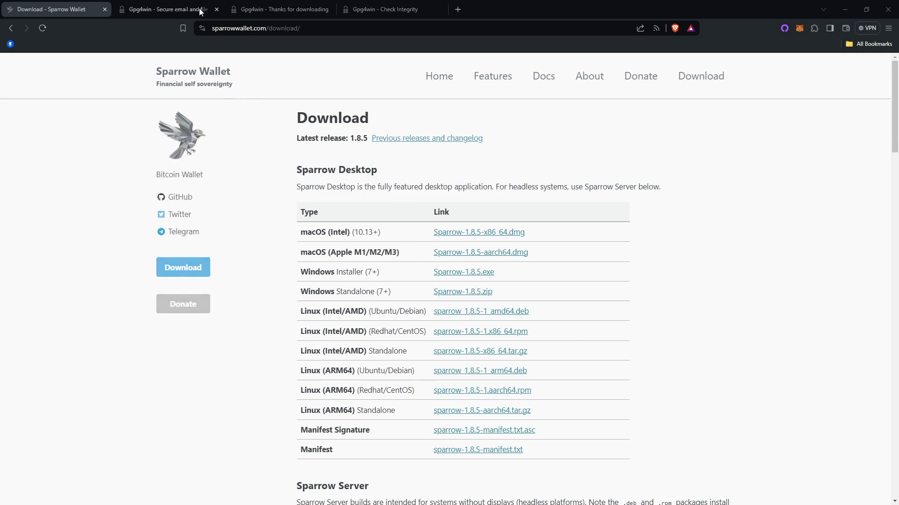
Step: Download Gpg4win with a custom donation amount of $0 and reach the thank-you page
left_click(150, 8)
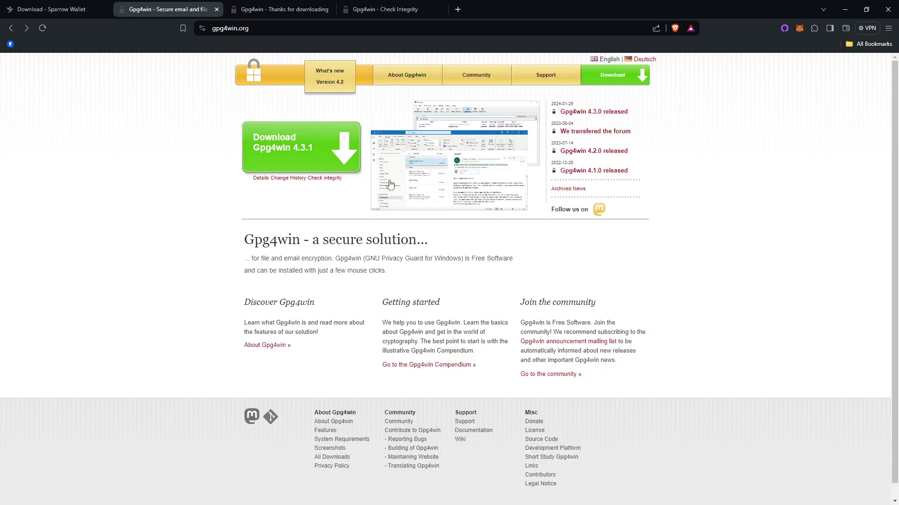
left_click(326, 159)
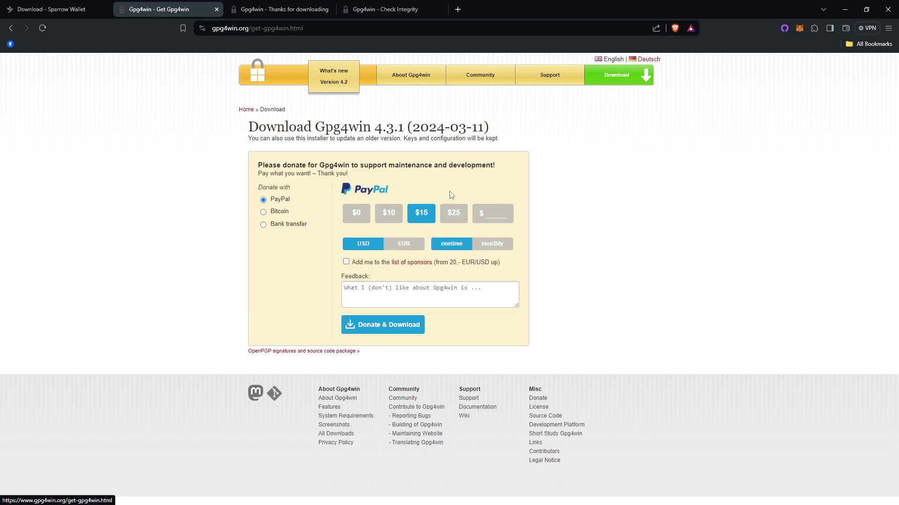
left_click(490, 216)
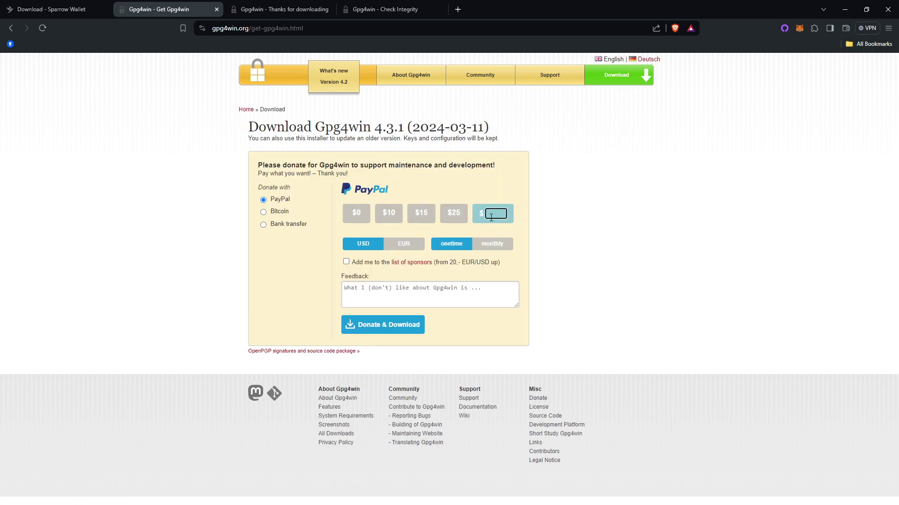
type("0")
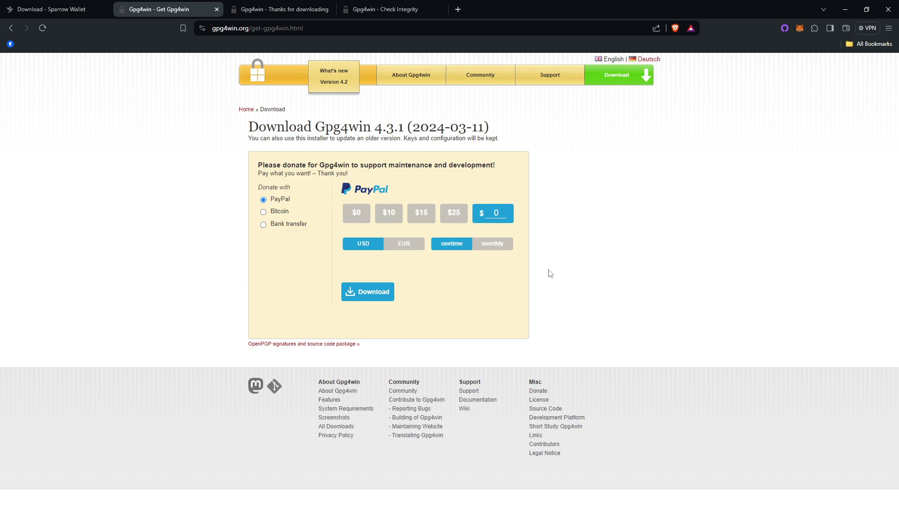
left_click(284, 7)
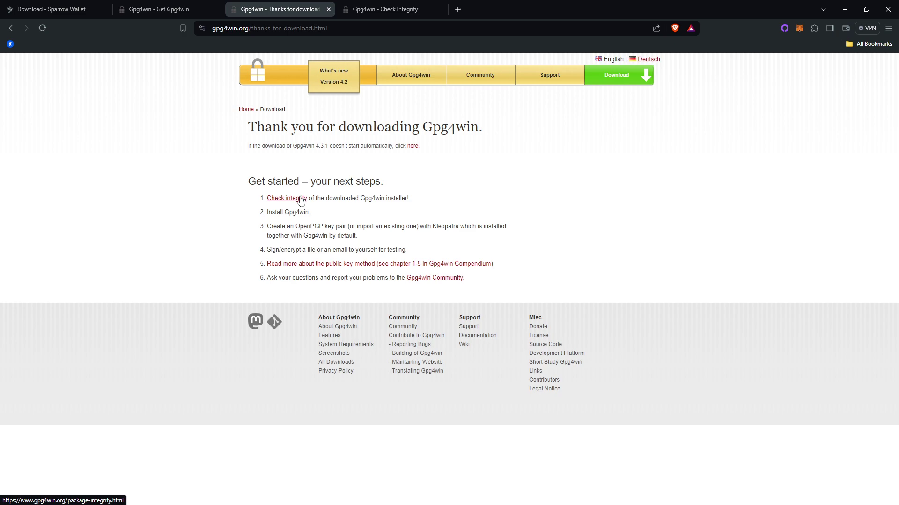
Step: Show Gpg4win's Check Integrity page with the Command Prompt brought in front of it
left_click(373, 10)
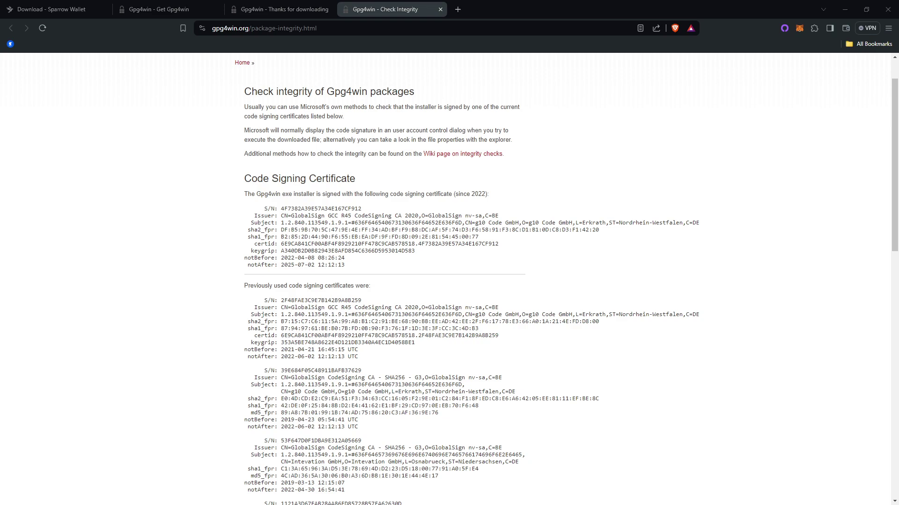
key("alt+Tab")
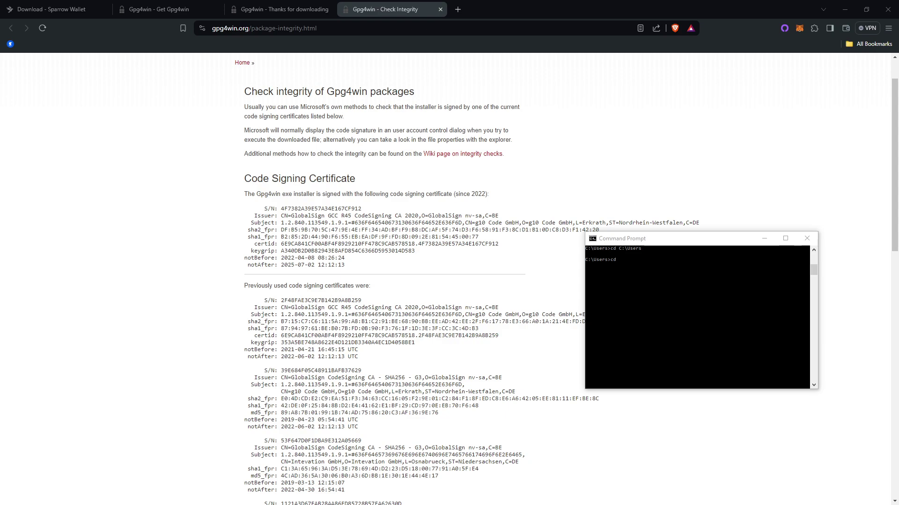
Step: Bring up the RTL folder in File Explorer and reveal its full path C:\RTL
left_click(706, 280)
left_click(878, 154)
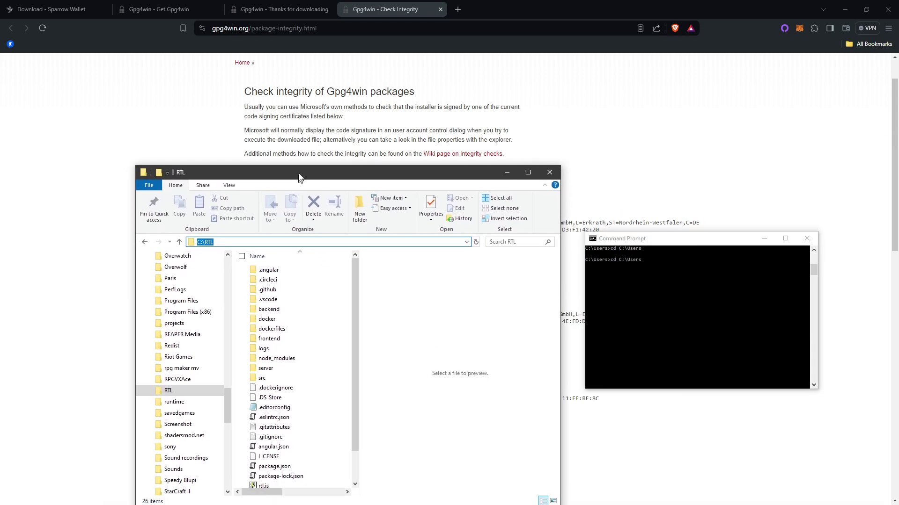
left_click(328, 339)
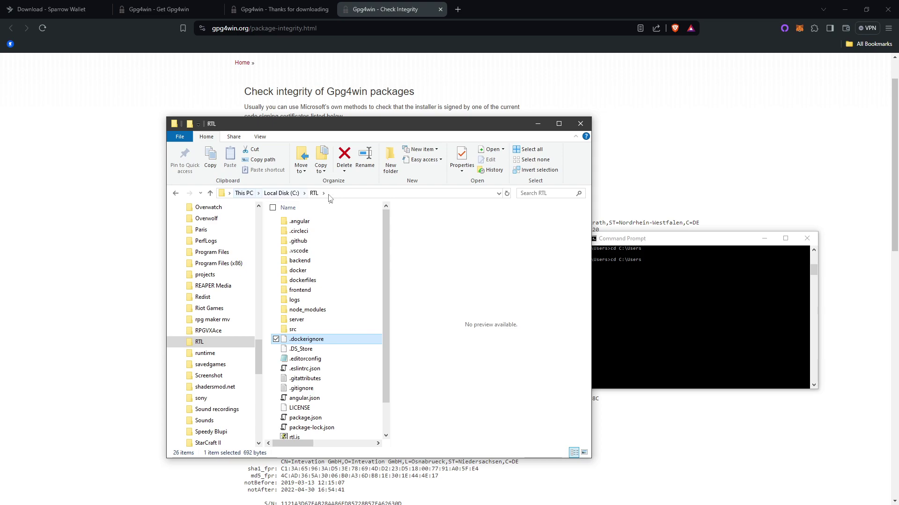
left_click(340, 193)
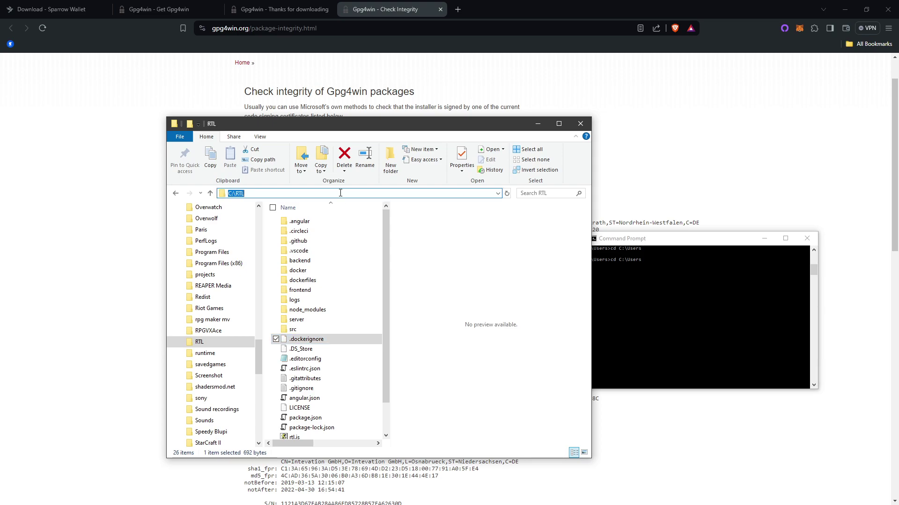
Step: Paste the C:\RTL path after cd, clear the line back to an empty prompt, and minimize Explorer
left_click(641, 285)
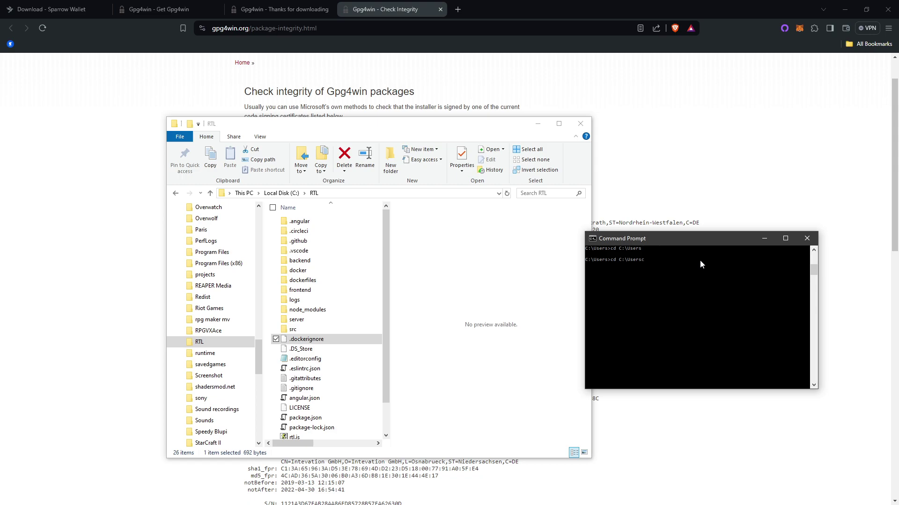
key("BackSpace")
key("BackSpace")
key("BackSpace")
key("BackSpace")
key("BackSpace")
key("BackSpace")
key("BackSpace")
type("C:\\RTL^B")
key("BackSpace")
key("BackSpace")
key("BackSpace")
key("BackSpace")
key("BackSpace")
key("BackSpace")
key("BackSpace")
key("BackSpace")
key("BackSpace")
key("super+Down")
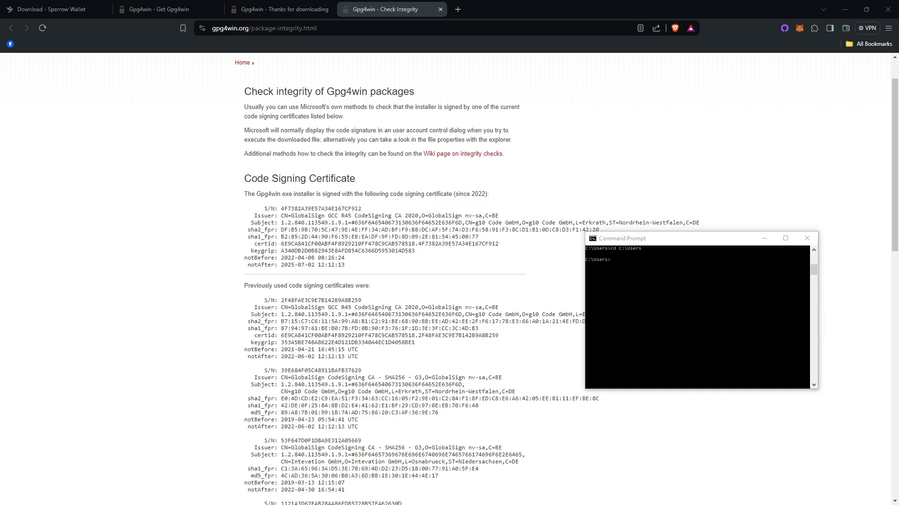
Step: Run certutil -hashfile gpg4win-4.3.1.exe sha256 to get the installer's SHA256 hash
left_click(691, 291)
left_click(709, 280)
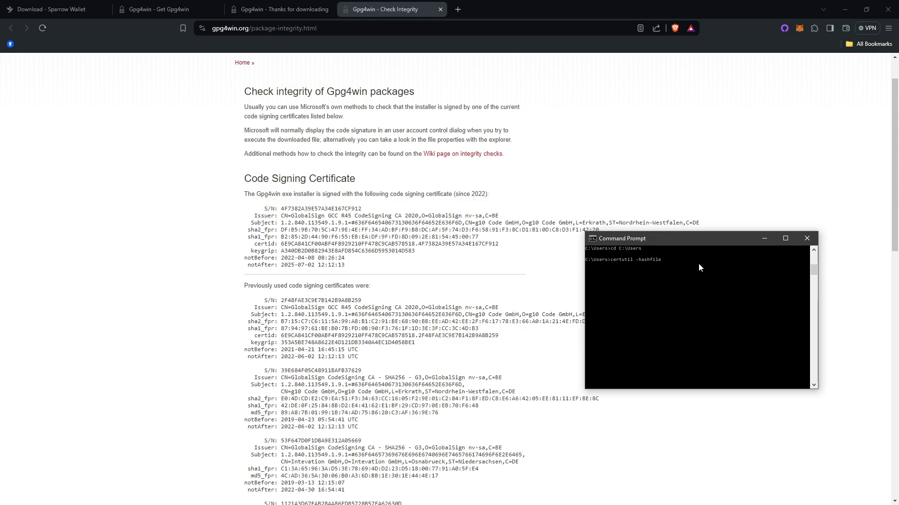
type("gpg4win-4.3.1.exe")
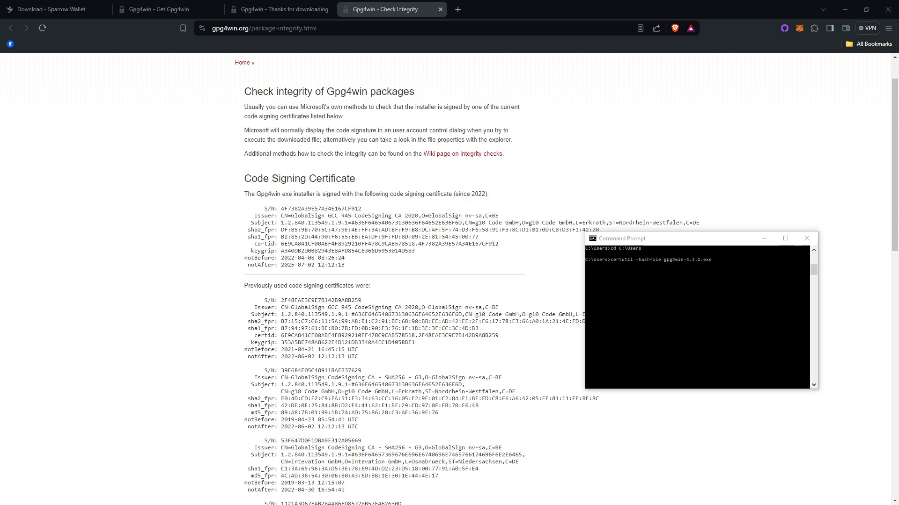
left_click(742, 264)
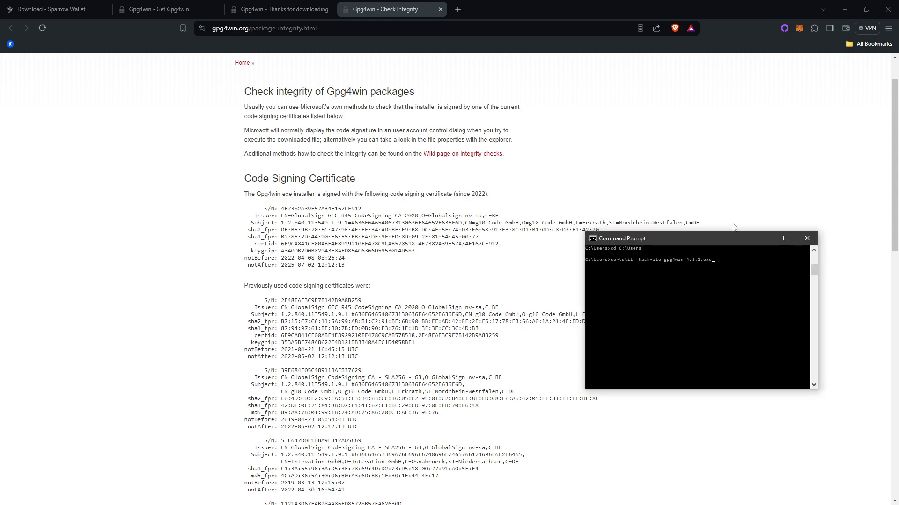
type("sha")
type("245")
key("BackSpace")
key("BackSpace")
type("56")
key("Return")
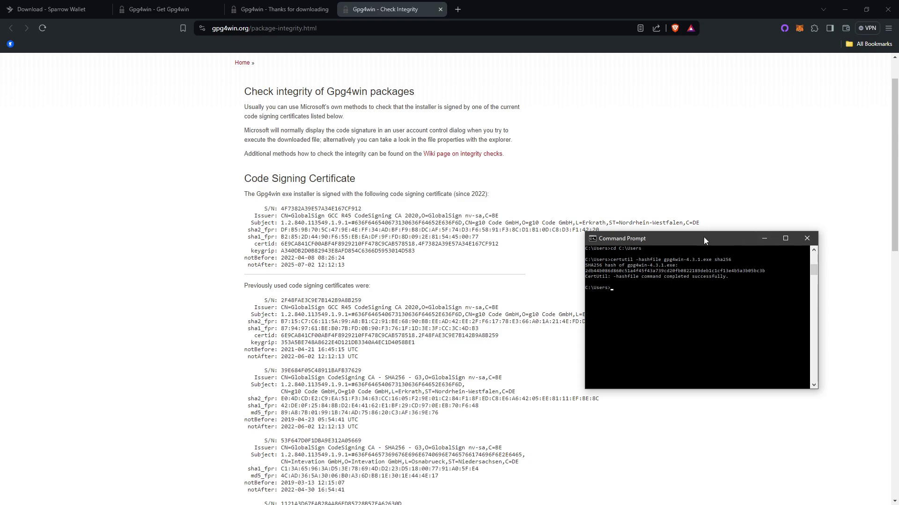
Step: Place the computed hash beside the published gpg4win-4.3.1.exe SHA256 checksum, then minimize cmd
left_click_drag(703, 237, 723, 246)
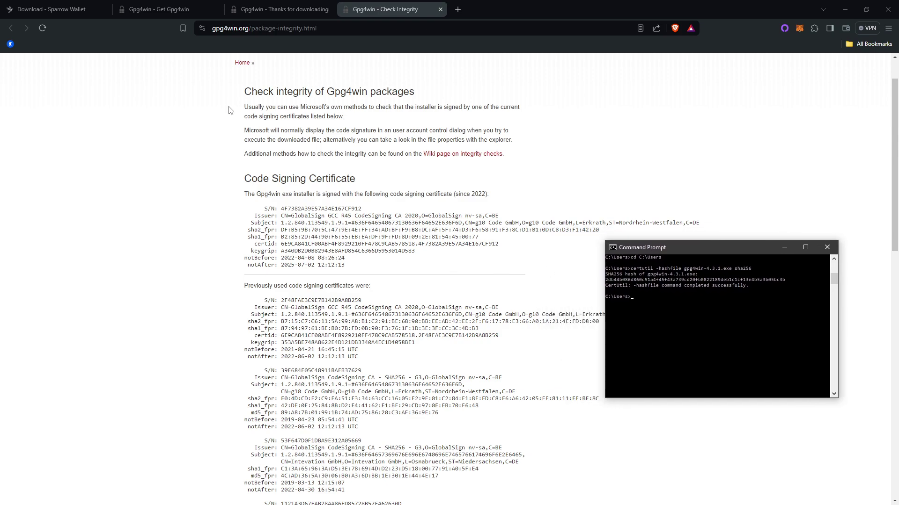
scroll(301, 168, "down", 2)
scroll(300, 167, "down", 9)
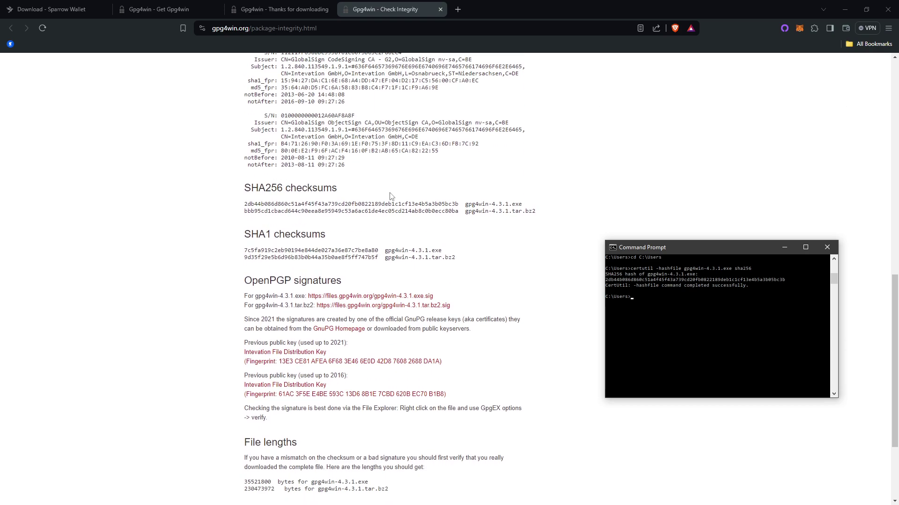
left_click_drag(667, 246, 539, 195)
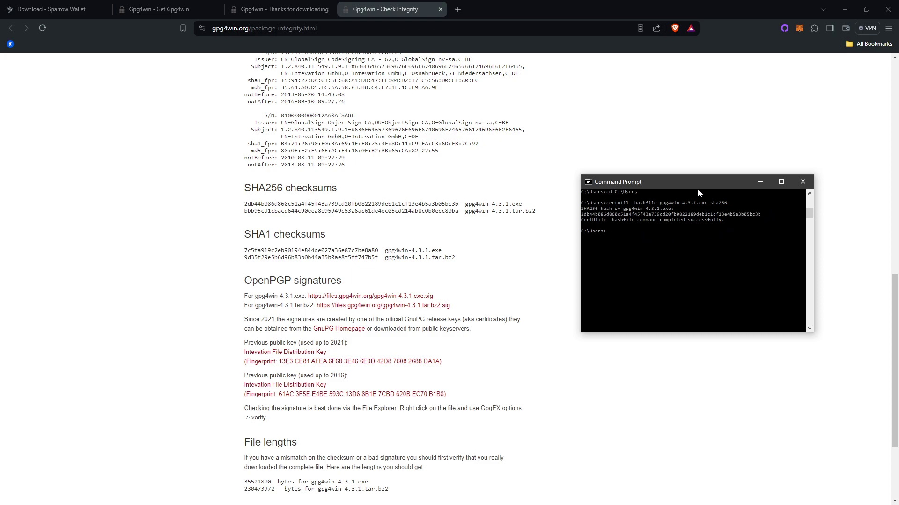
left_click(803, 182)
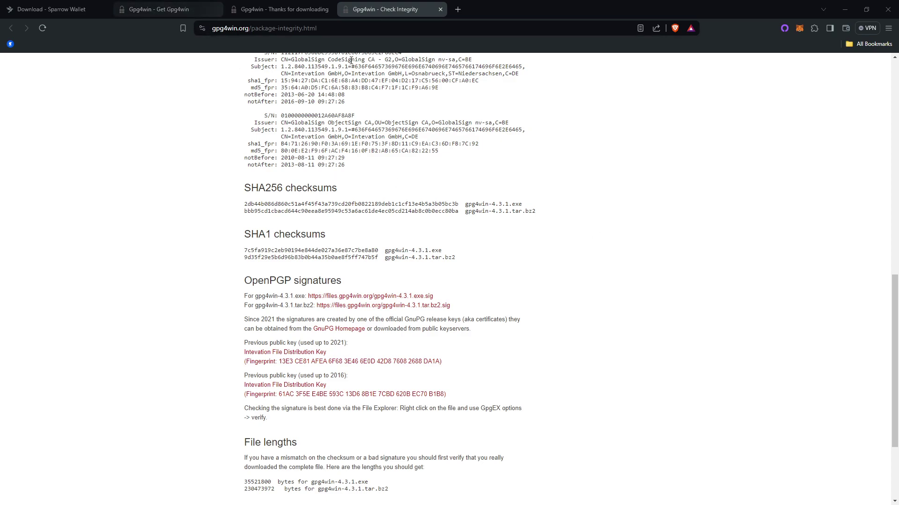
Step: Select the curl ... | gpg --import key command under Earlier releases on the Sparrow Wallet download page
left_click(61, 10)
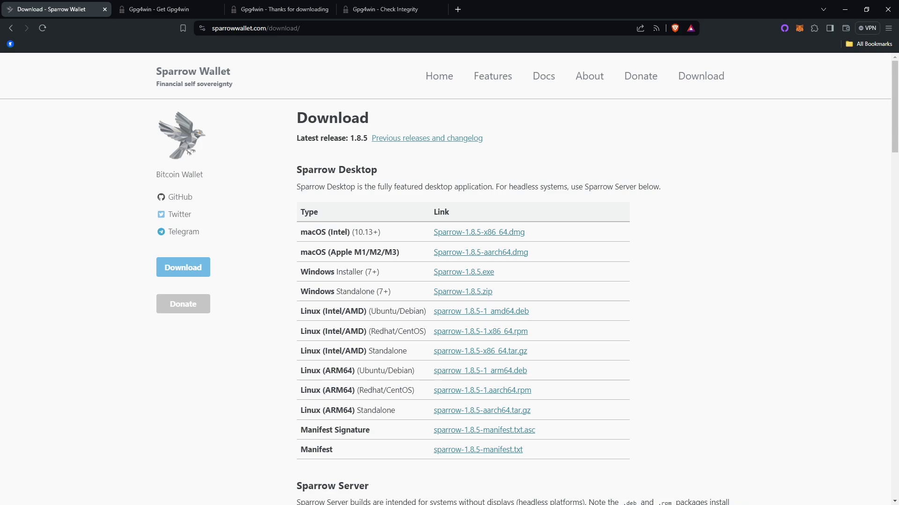
scroll(421, 241, "down", 9)
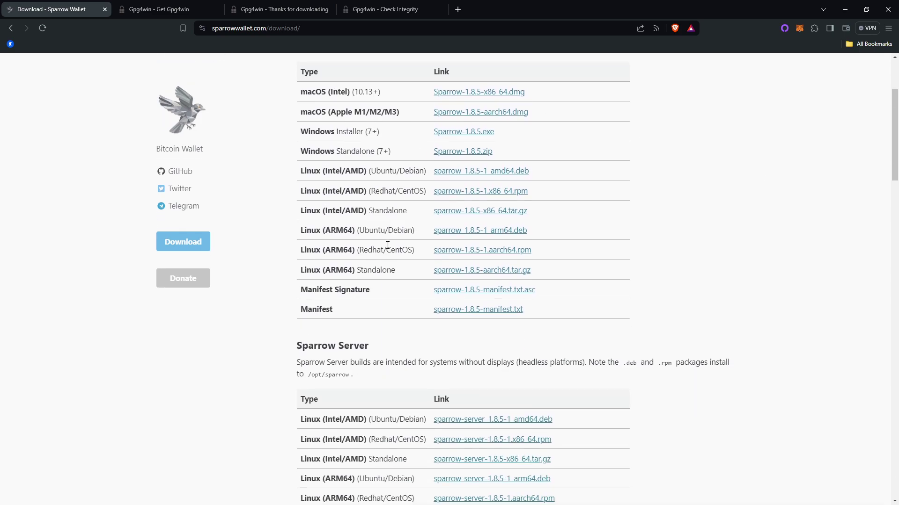
scroll(348, 241, "down", 12)
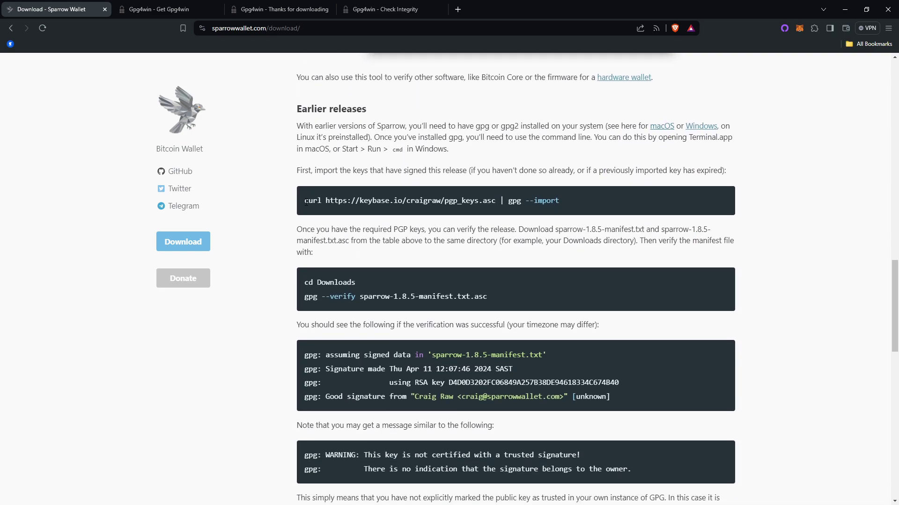
left_click_drag(306, 203, 531, 202)
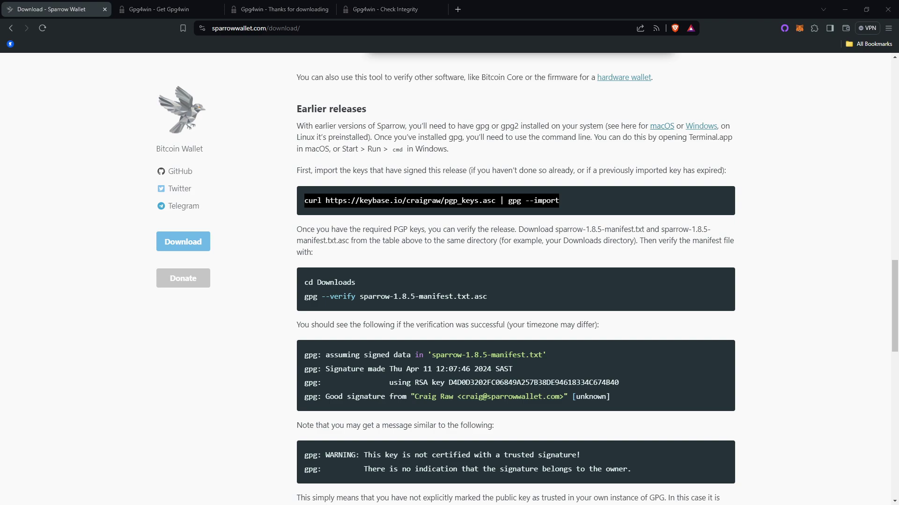
Step: Paste and run the curl | gpg --import command, importing the Sparrow signing key, then minimize cmd
left_click_drag(898, 252, 619, 255)
type("curl https://keybase.io/craigraw/pgp_keys.asc | gpg --import")
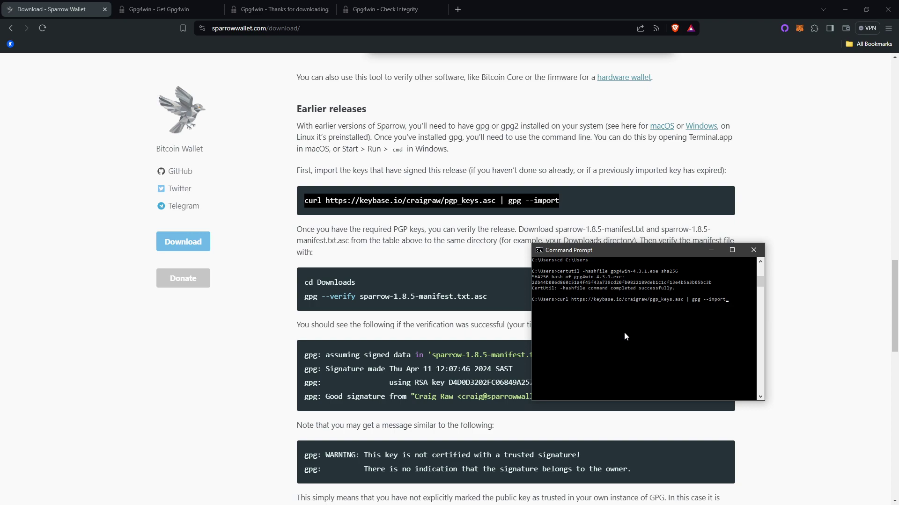
key("Return")
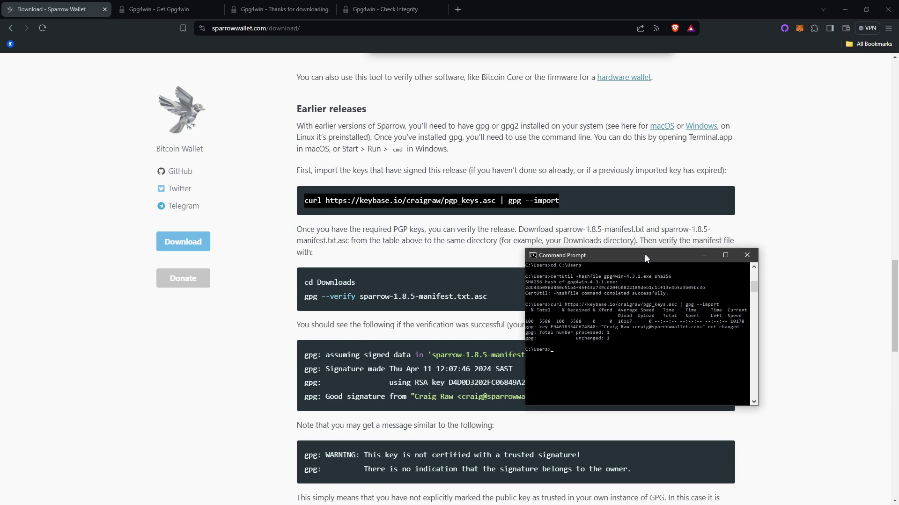
key("super+Down")
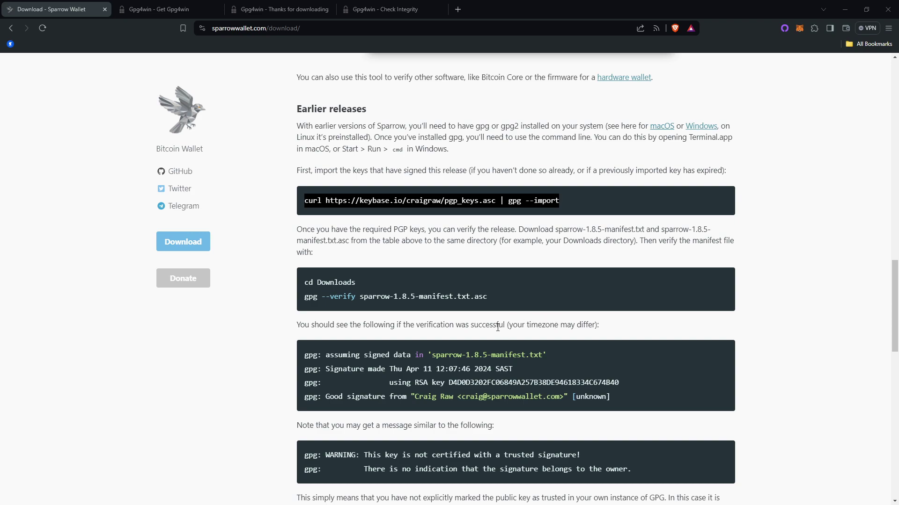
Step: Scroll to the Sparrow 1.8.5 download table and select the Manifest row
scroll(497, 327, "up", 20)
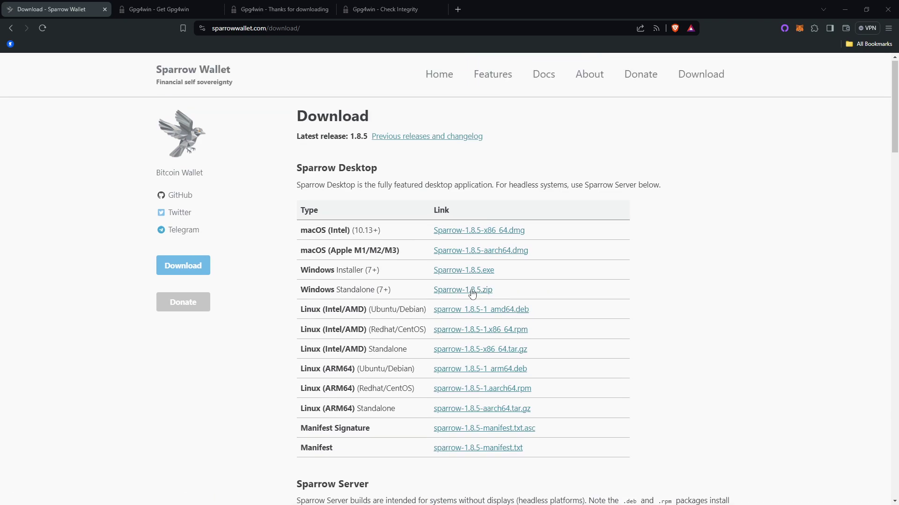
scroll(407, 211, "down", 1)
scroll(407, 210, "down", 2)
scroll(341, 330, "up", 1)
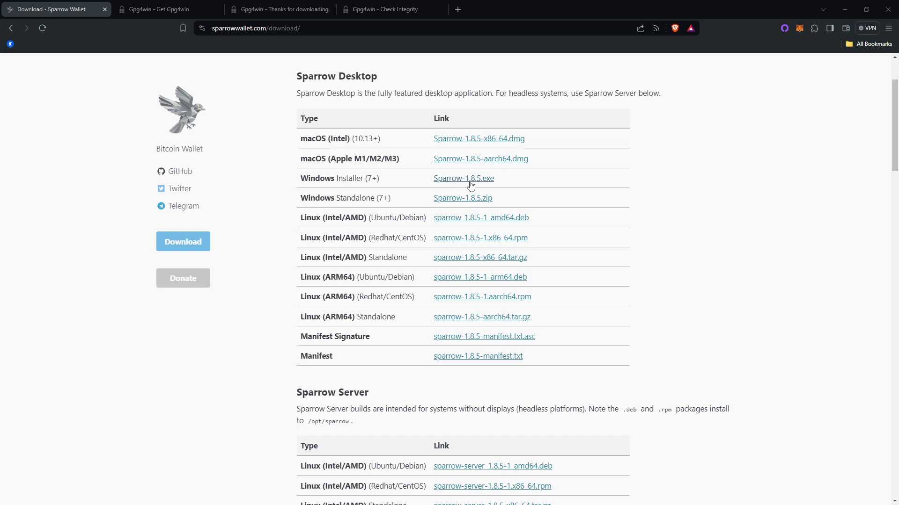
scroll(370, 267, "down", 2)
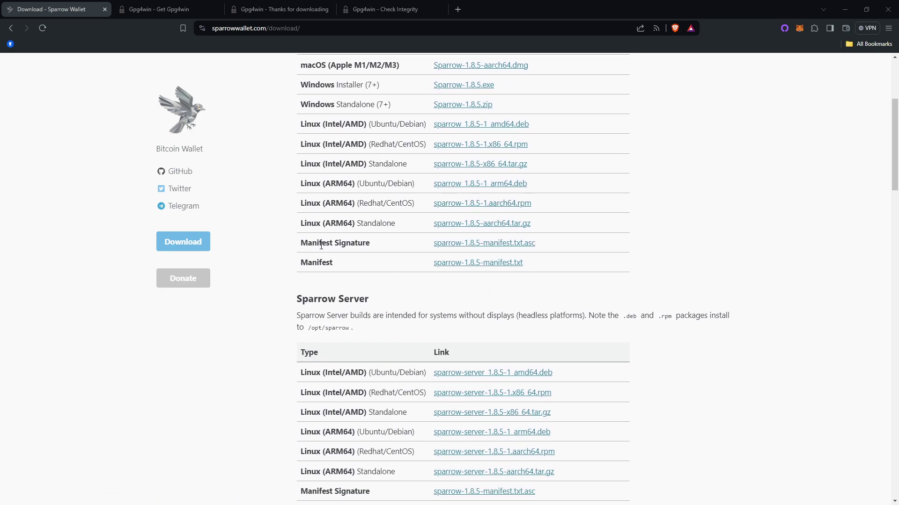
mouse_move(368, 241)
left_mouse_down()
mouse_move(304, 243)
mouse_move(308, 262)
left_mouse_up()
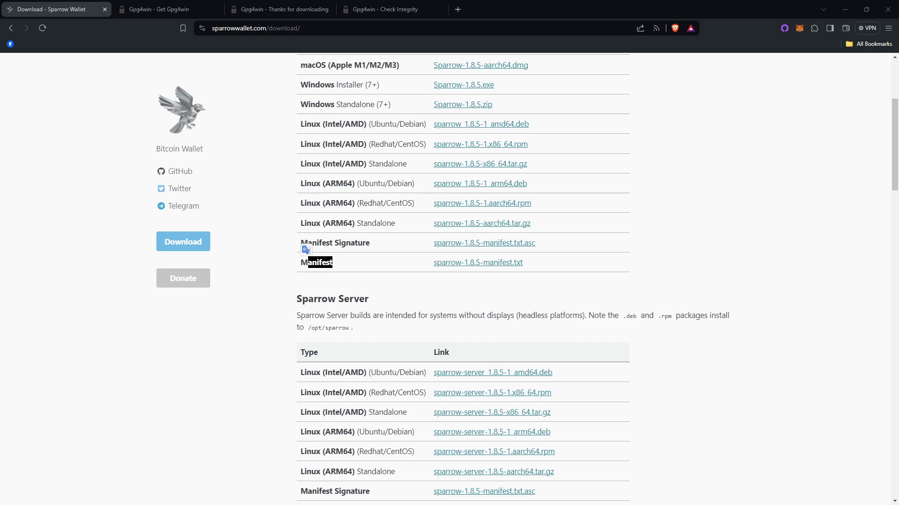
Step: Run gpg --verify sparrow-1.8.5-manifest.txt.asc for a good signature, then cls and hide the console
key("alt+Tab")
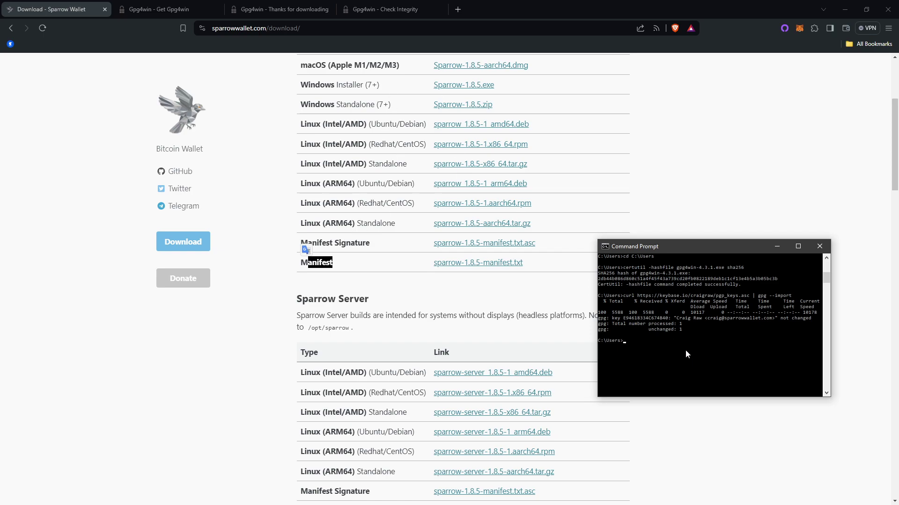
type("gpg --verify sparrow-1.8.5-manifest.txt.asc")
key("Return")
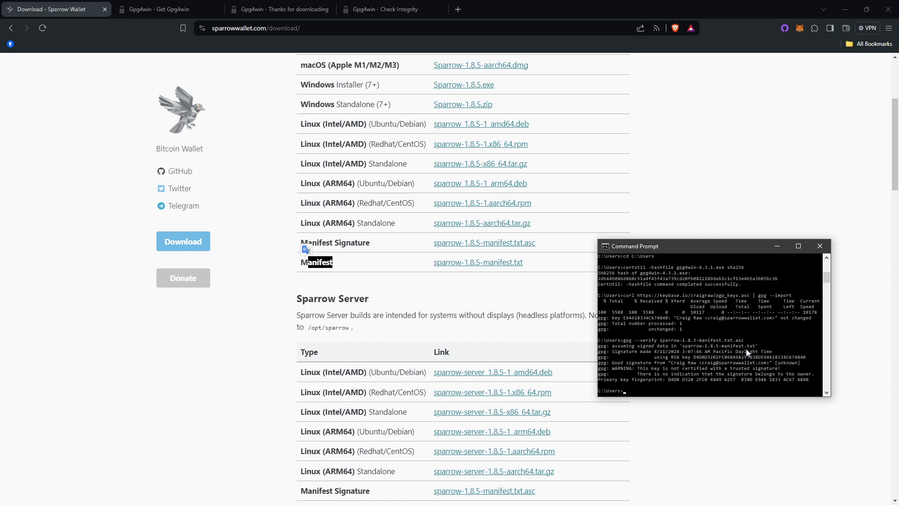
type("cls")
key("Return")
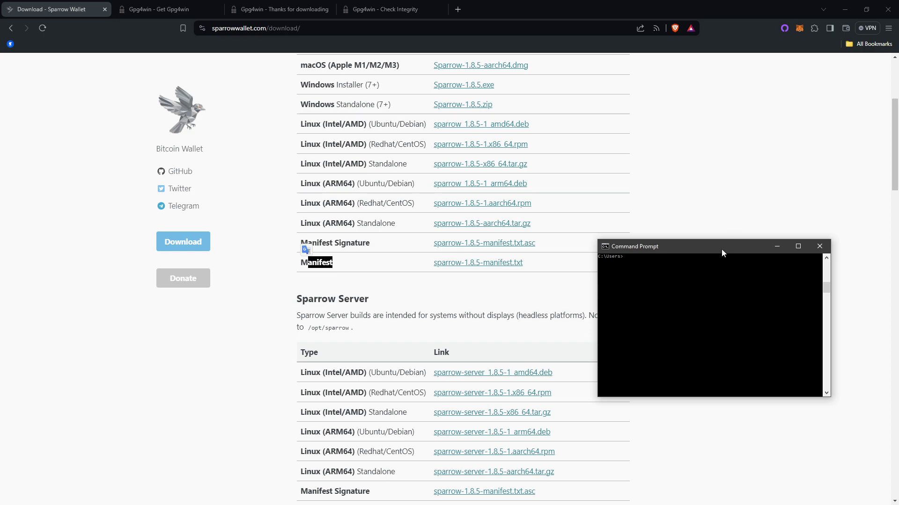
key("alt+F4")
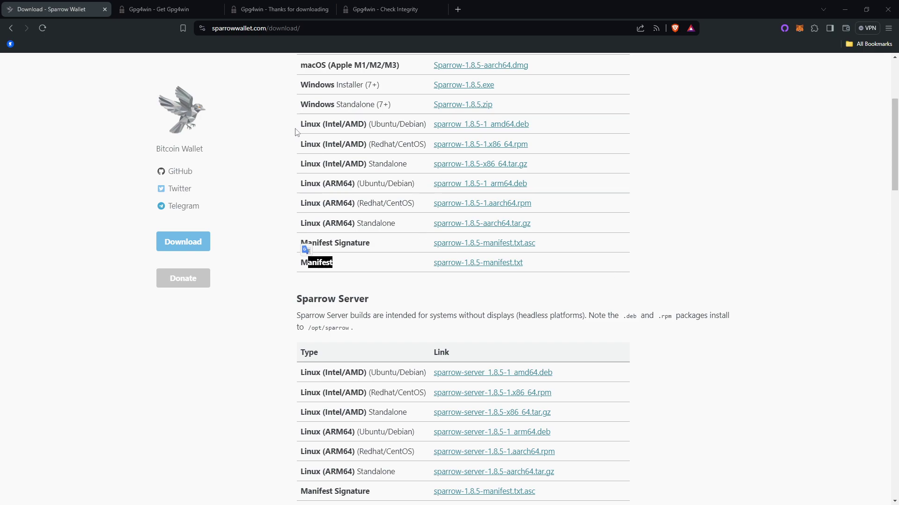
Step: Scroll to the Windows section and select the CertUtil -hashfile Sparrow-1.8.5.exe SHA256 command
scroll(465, 257, "down", 10)
scroll(440, 263, "down", 6)
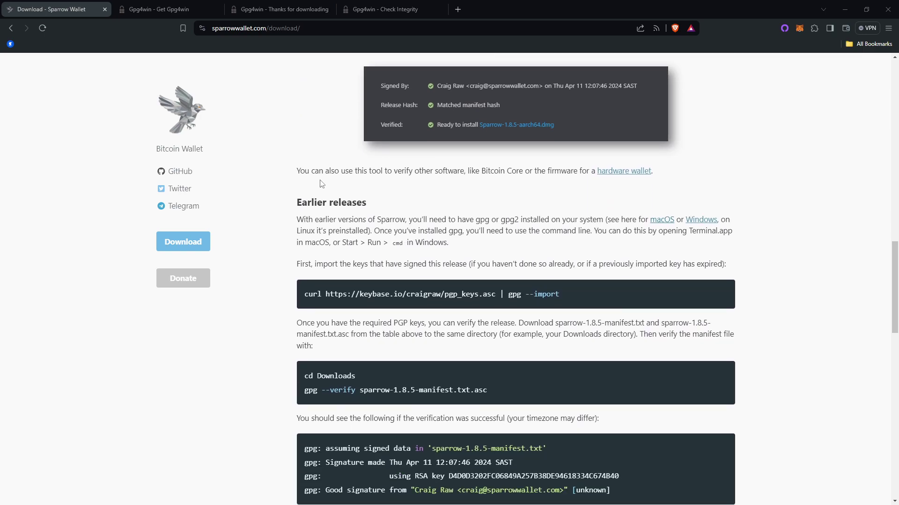
scroll(370, 292, "down", 1)
left_click_drag(431, 231, 385, 232)
left_click(510, 231)
scroll(462, 238, "down", 2)
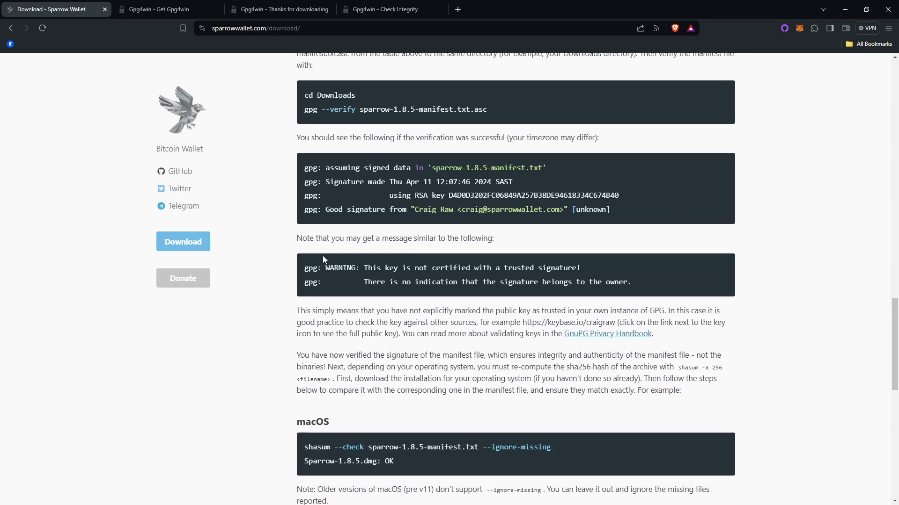
scroll(327, 256, "down", 1)
left_click_drag(396, 191, 502, 196)
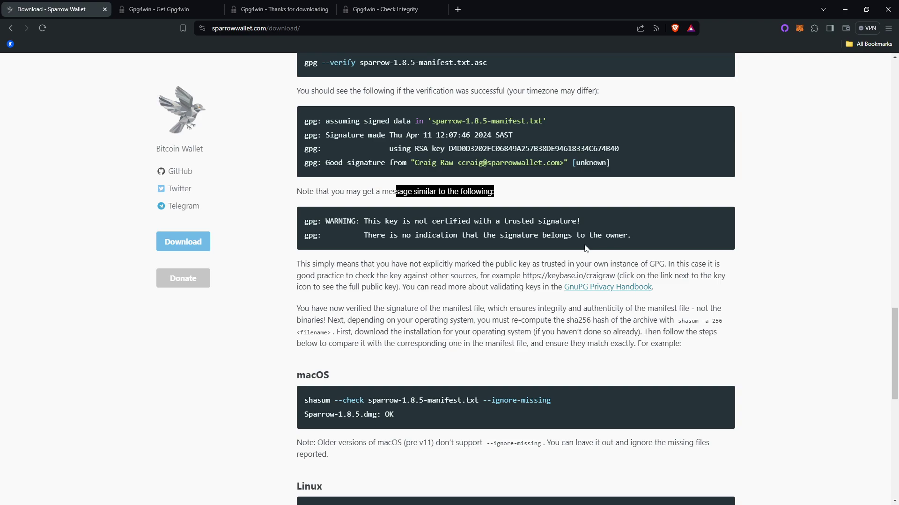
scroll(589, 237, "down", 5)
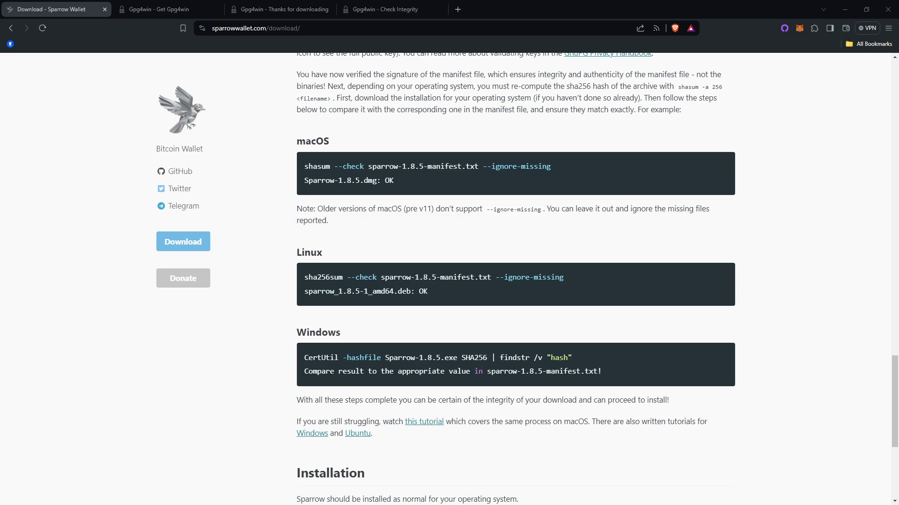
scroll(276, 262, "down", 1)
left_click(306, 311)
left_click_drag(306, 310, 574, 312)
key("ctrl+c")
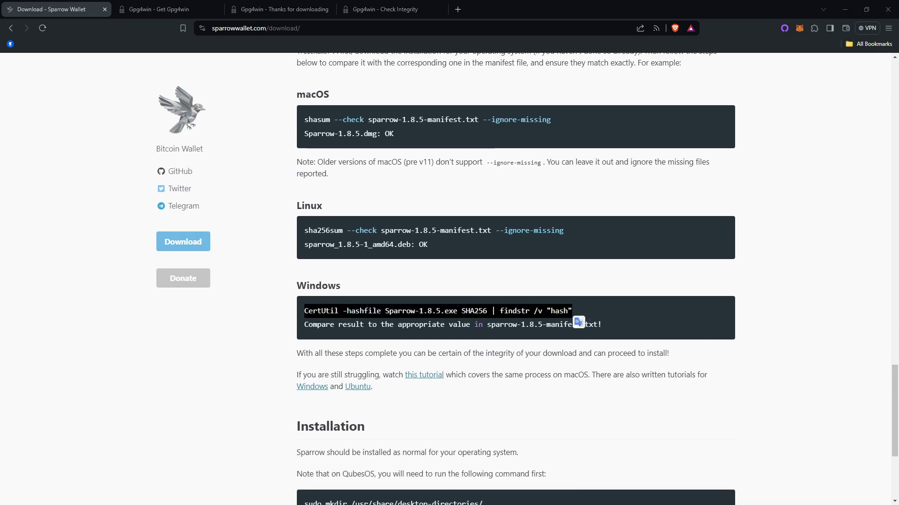
Step: Run the pasted CertUtil SHA256 command on Sparrow-1.8.5.exe and move the console aside
key("ctrl+v")
left_click_drag(737, 278, 591, 302)
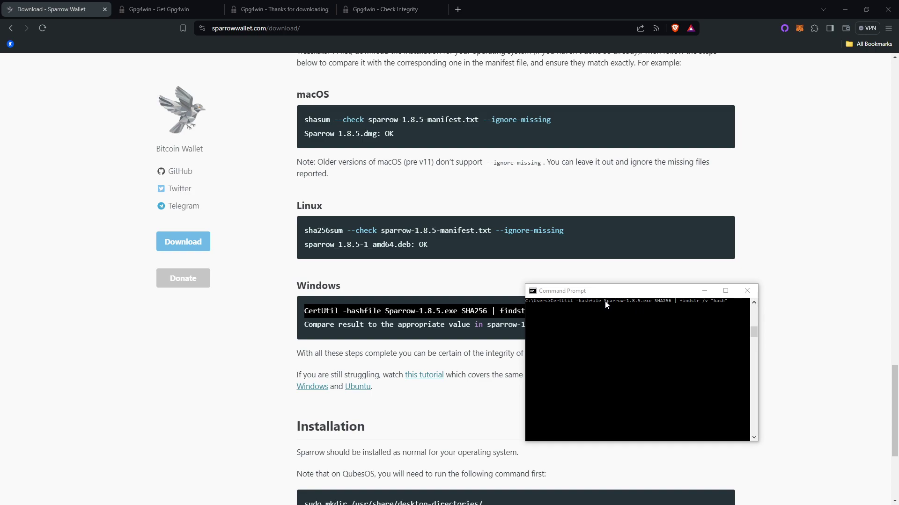
left_click_drag(635, 291, 745, 163)
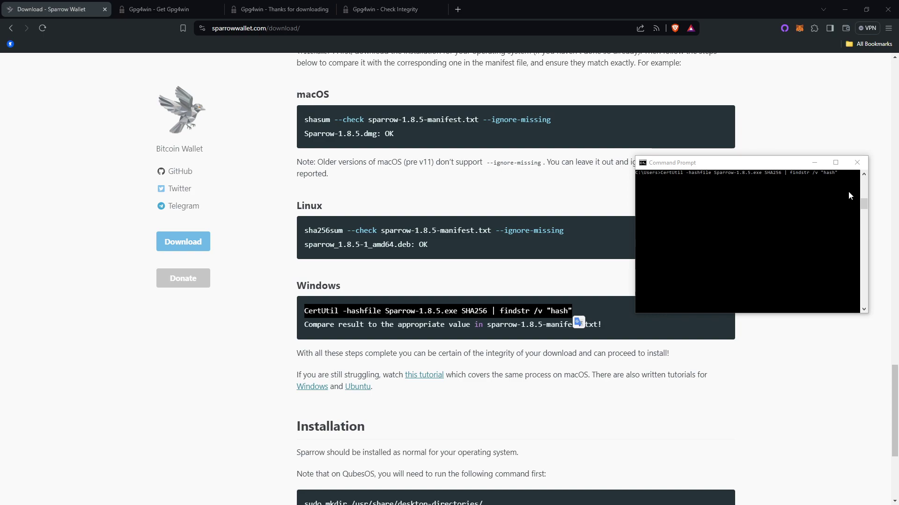
left_click_drag(782, 165, 754, 177)
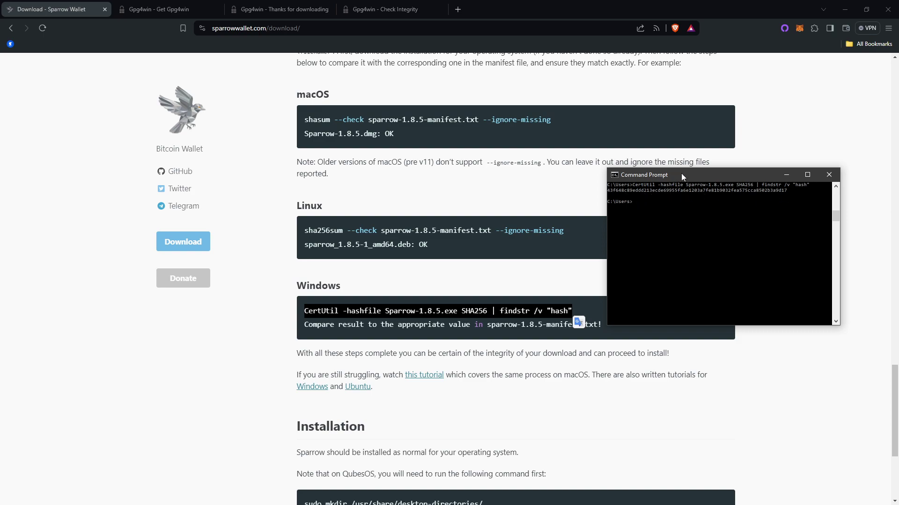
left_click_drag(681, 174, 714, 117)
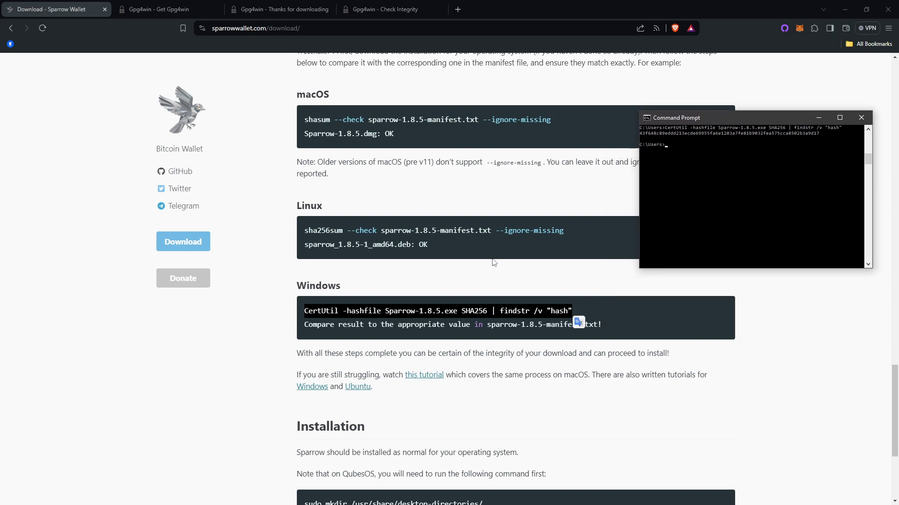
scroll(493, 263, "down", 1)
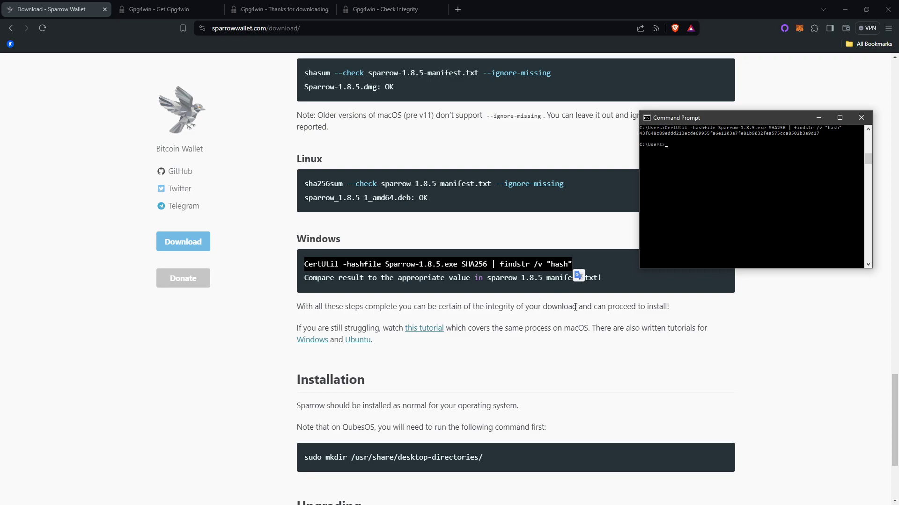
Step: Bring up sparrow-1.8.5-manifest.txt in Notepad, widened and maximized
left_click(645, 305)
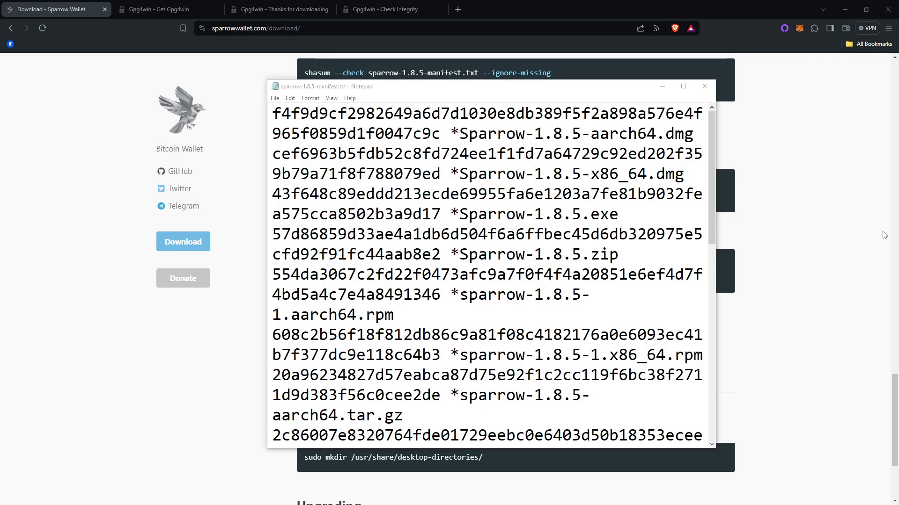
left_click_drag(450, 90, 363, 108)
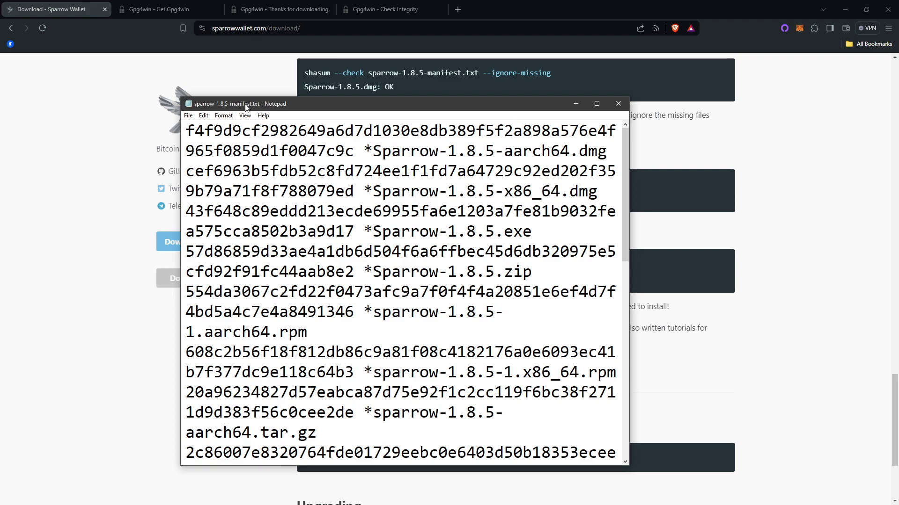
left_click_drag(251, 109, 178, 100)
left_click_drag(555, 163, 833, 159)
double_click(745, 97)
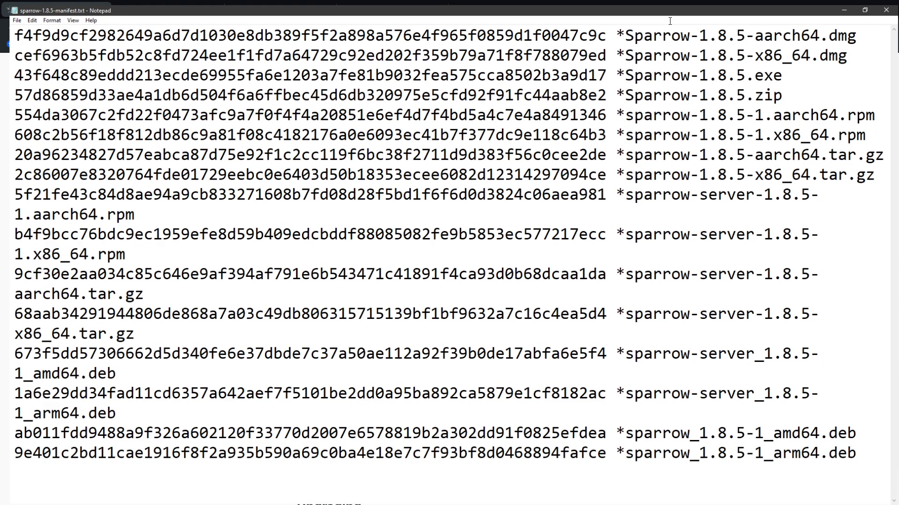
Step: Highlight the Sparrow-1.8.5.exe hash 43f648c8…3a9d17 and restore the Notepad window
left_click_drag(707, 71, 782, 73)
left_click_drag(600, 71, 1, 76)
left_click_drag(308, 4, 413, 85)
Step: Place the CertUtil hash output next to the manifest's Sparrow-1.8.5.exe hash to confirm they match
key("alt+Tab")
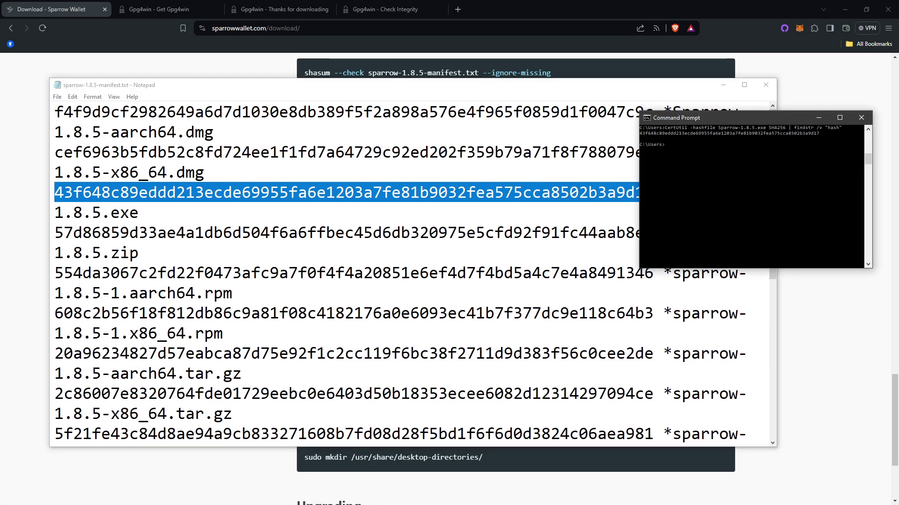
left_click_drag(711, 117, 276, 233)
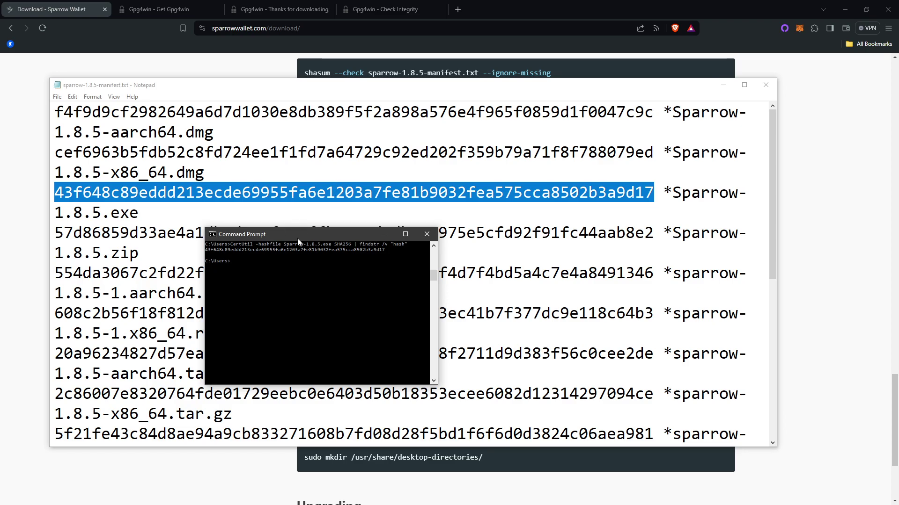
left_click_drag(305, 235, 360, 249)
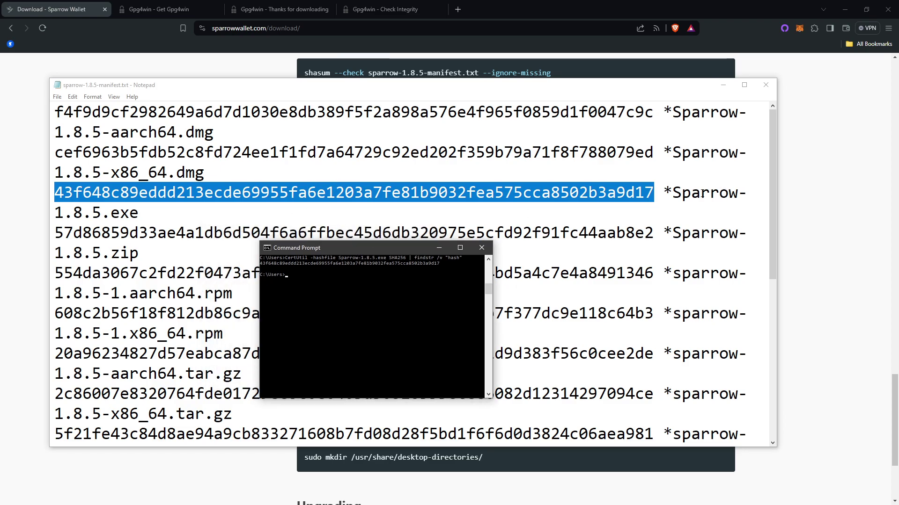
Step: Minimize Command Prompt and Notepad to reveal the page's Windows checksum instructions
left_click(438, 248)
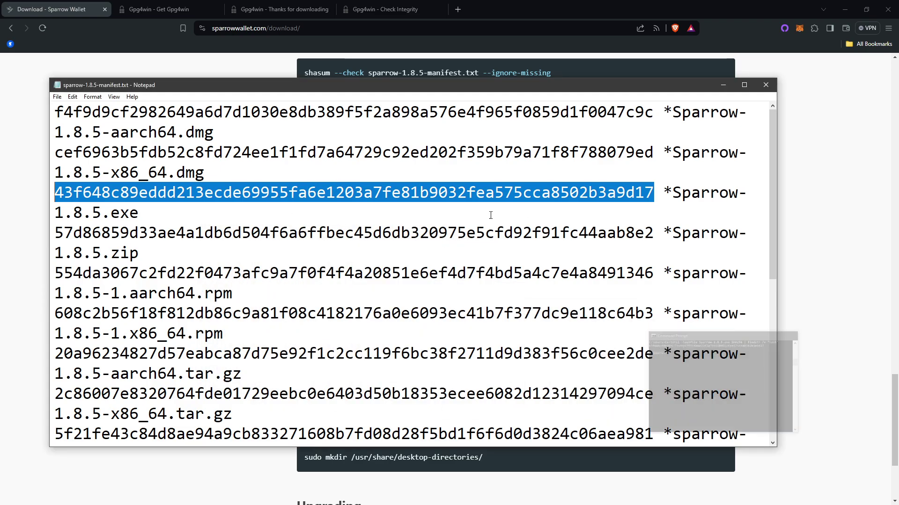
left_click(725, 86)
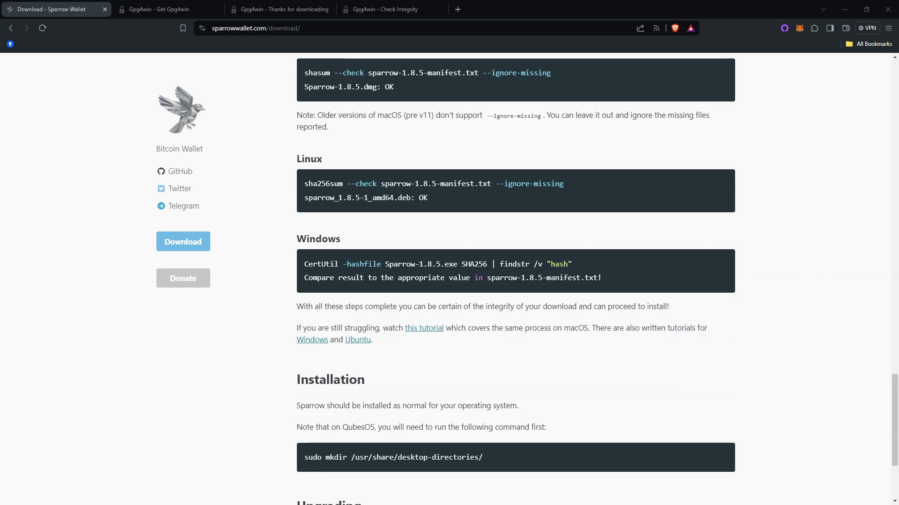